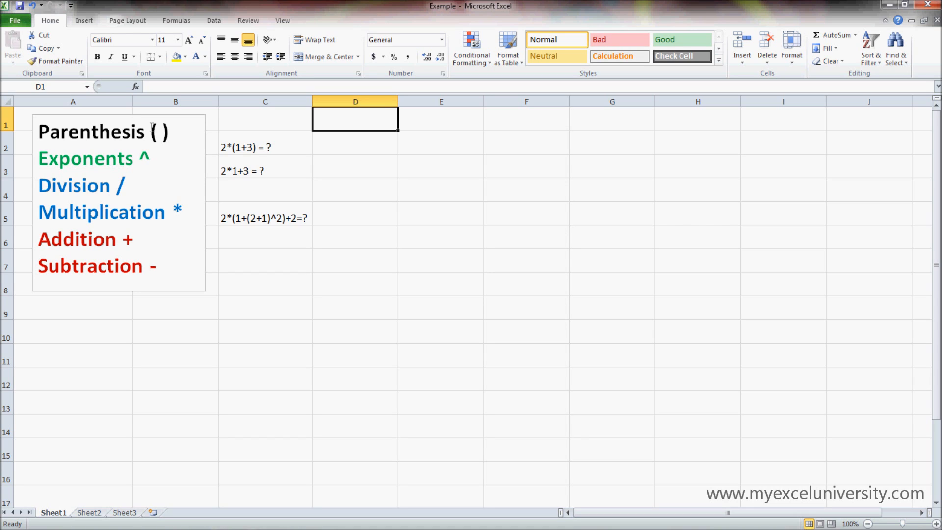
# Try the sample exponents 2, 3 and 40 after the caret in the operator list text box, removing each one
pyautogui.moveTo(149, 158); pyautogui.dragTo(141, 159)
pyautogui.click(156, 158)
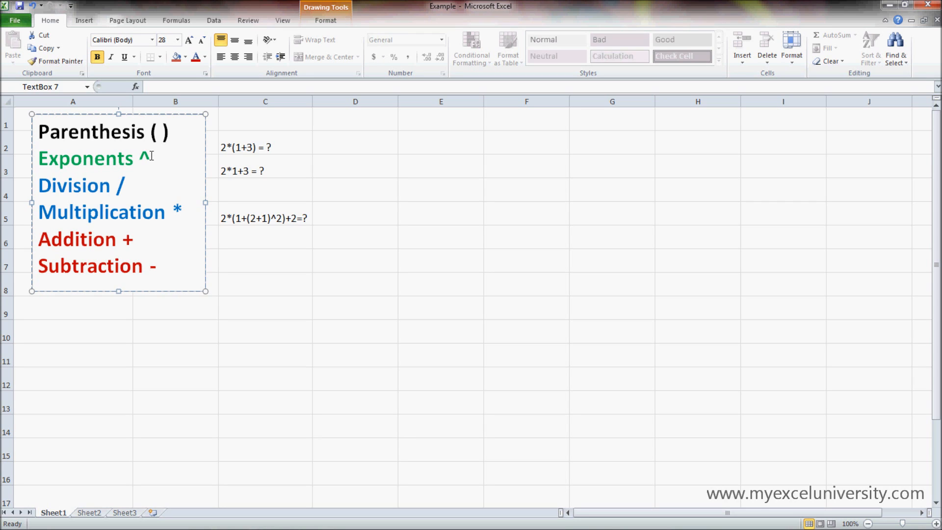
pyautogui.write('2')
pyautogui.press('BackSpace')
pyautogui.write('3')
pyautogui.press('BackSpace')
pyautogui.write('40')
pyautogui.press('BackSpace')
pyautogui.press('BackSpace')
# Try an extra slash after Division in the text box, remove it, and go over the listed operators
pyautogui.click(128, 186)
pyautogui.write('/')
pyautogui.press('BackSpace')
pyautogui.click(184, 211)
pyautogui.click(137, 239)
pyautogui.moveTo(154, 158); pyautogui.dragTo(143, 161)
pyautogui.click(135, 179)
pyautogui.click(173, 133)
# Set the font colour of cell D3 to black so the result for 2*1+3 can be read
pyautogui.click(279, 147)
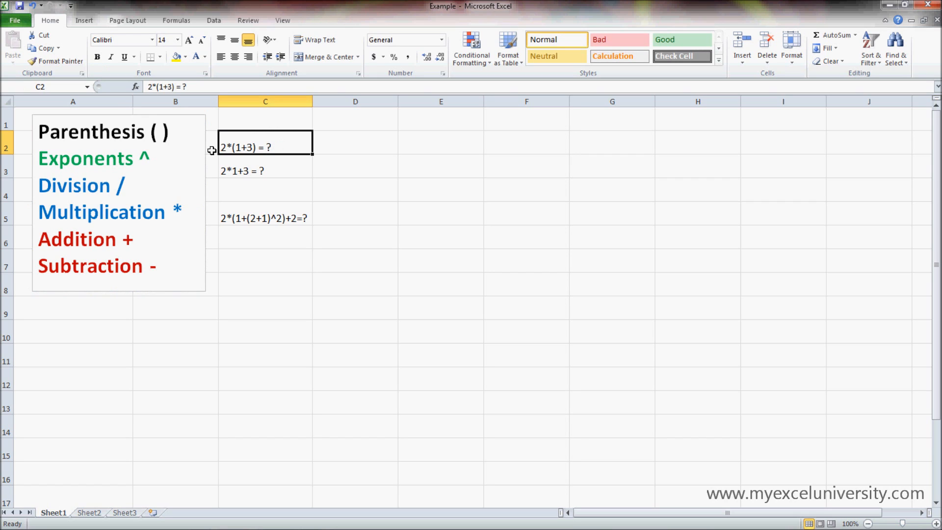
pyautogui.click(279, 166)
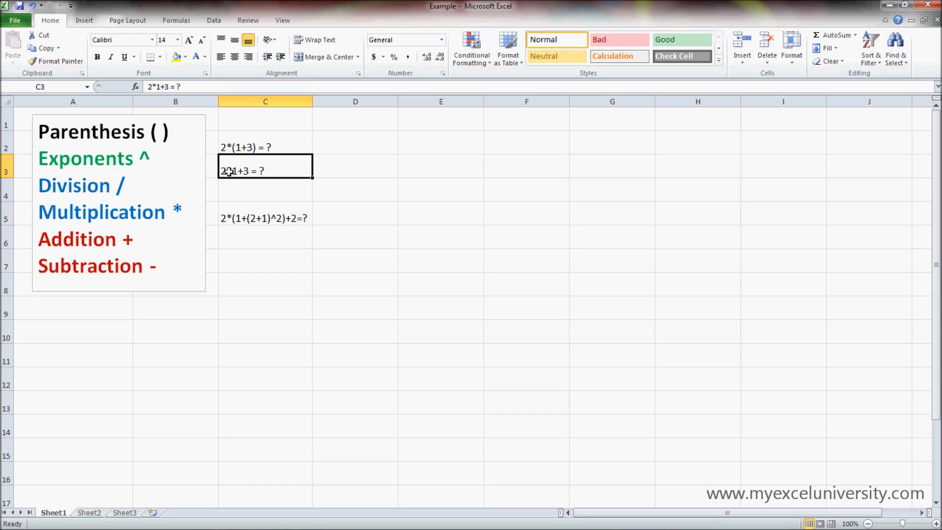
pyautogui.click(326, 156)
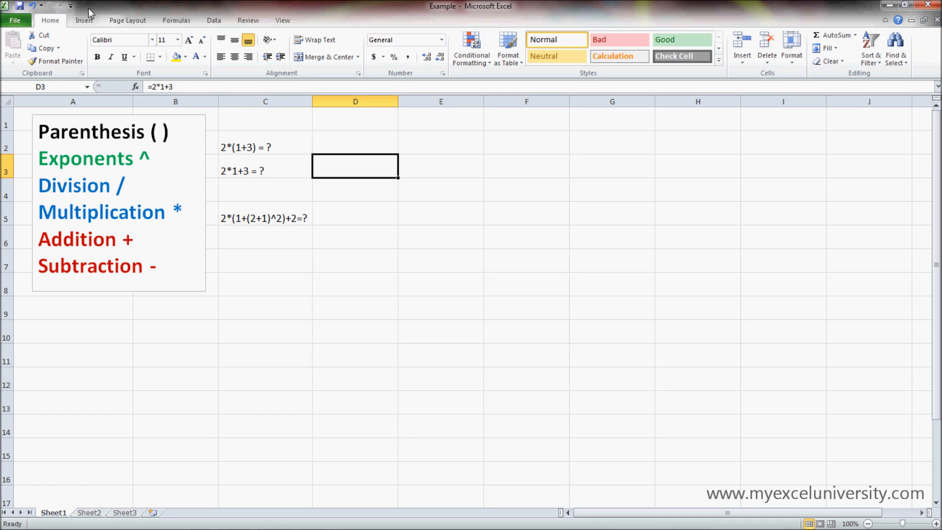
pyautogui.click(204, 57)
pyautogui.click(206, 94)
pyautogui.click(370, 275)
pyautogui.click(363, 171)
# Highlight the formula =2*1+3 in cell D3 for review and leave editing with it intact
pyautogui.doubleClick(182, 87)
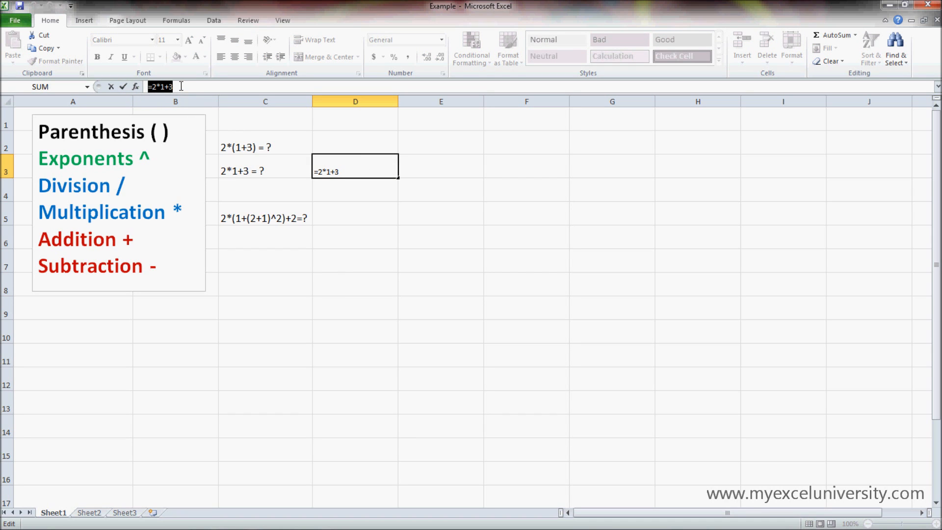
pyautogui.click(183, 86)
pyautogui.press('Return')
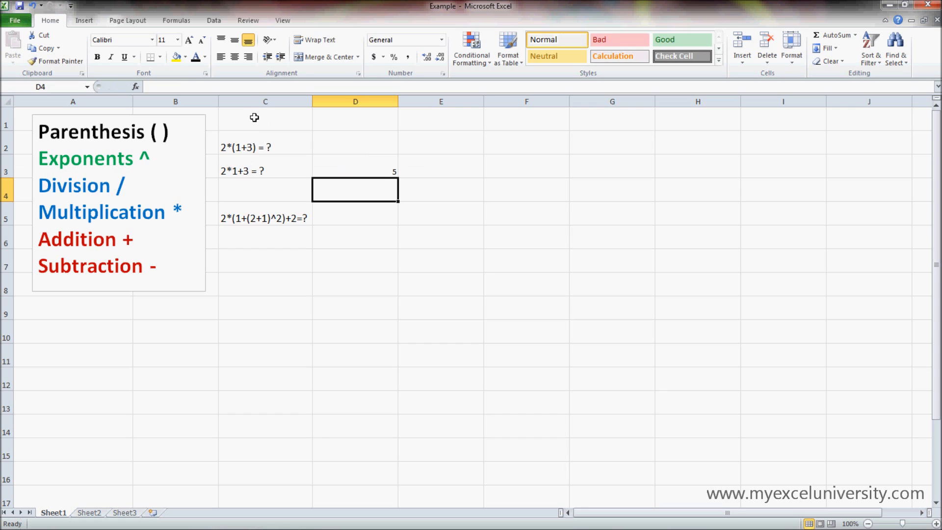
# Set cell D2's font colour to black and review its formula =2*(1+3)
pyautogui.click(289, 143)
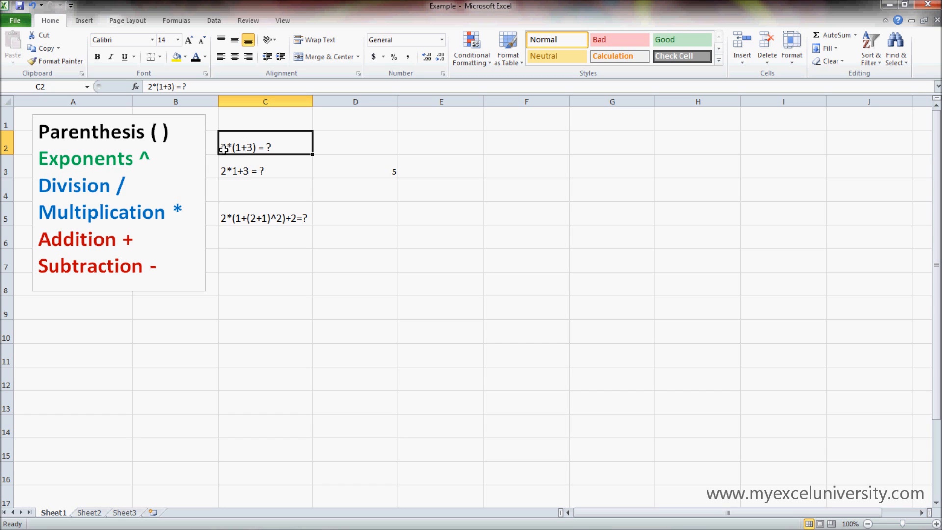
pyautogui.click(362, 141)
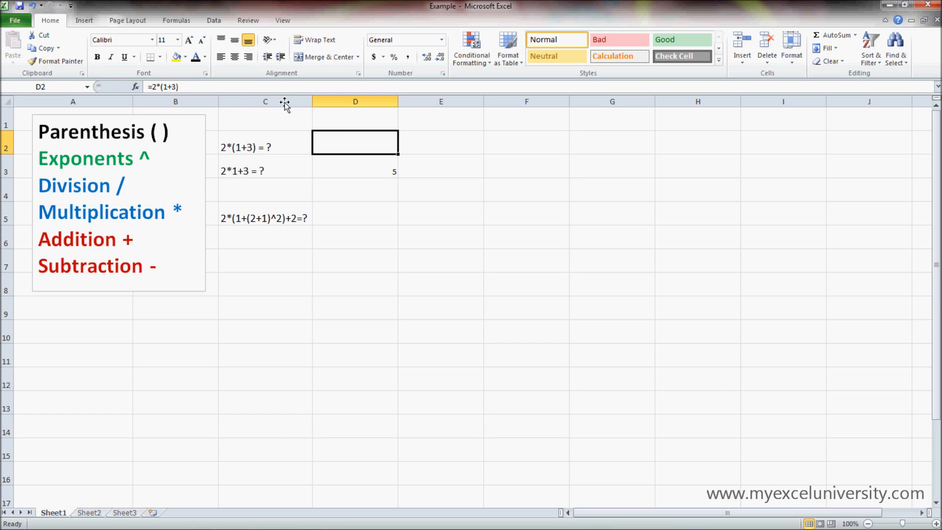
pyautogui.click(196, 58)
pyautogui.moveTo(186, 88); pyautogui.dragTo(137, 87)
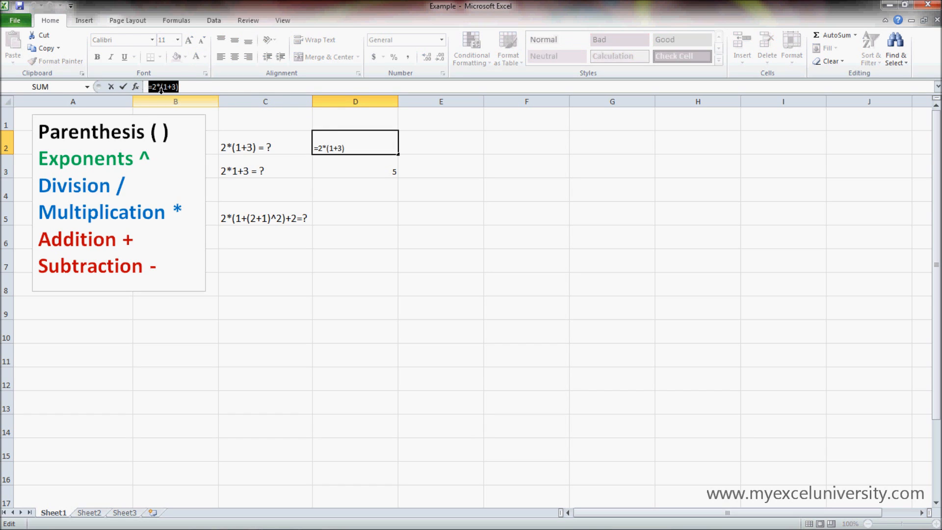
pyautogui.click(327, 134)
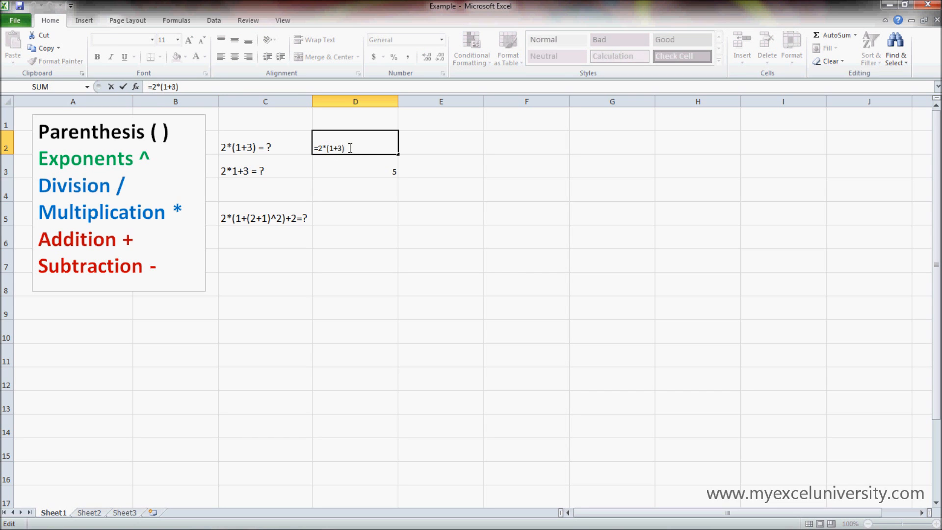
pyautogui.press('Return')
# Examine the nested expression in C5, highlighting the inner (2+1) and then the contents of the outer parentheses
pyautogui.click(363, 204)
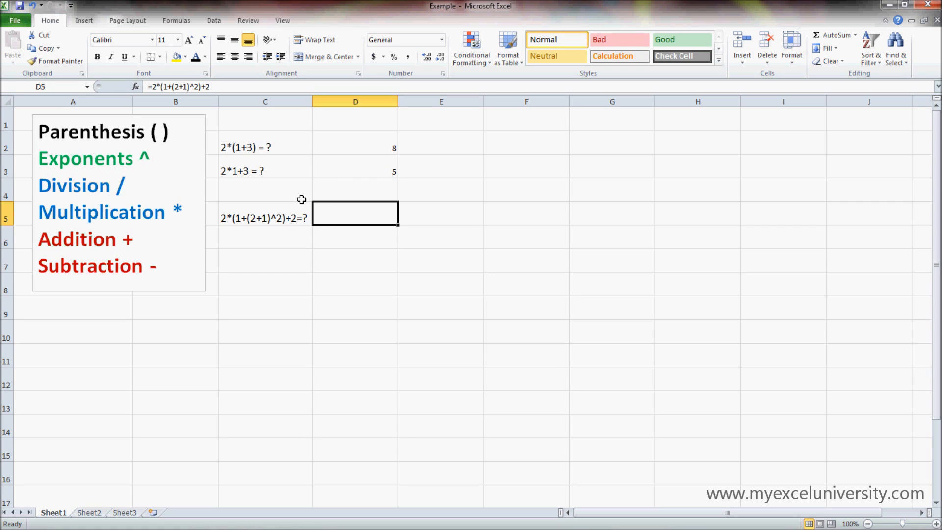
pyautogui.click(287, 214)
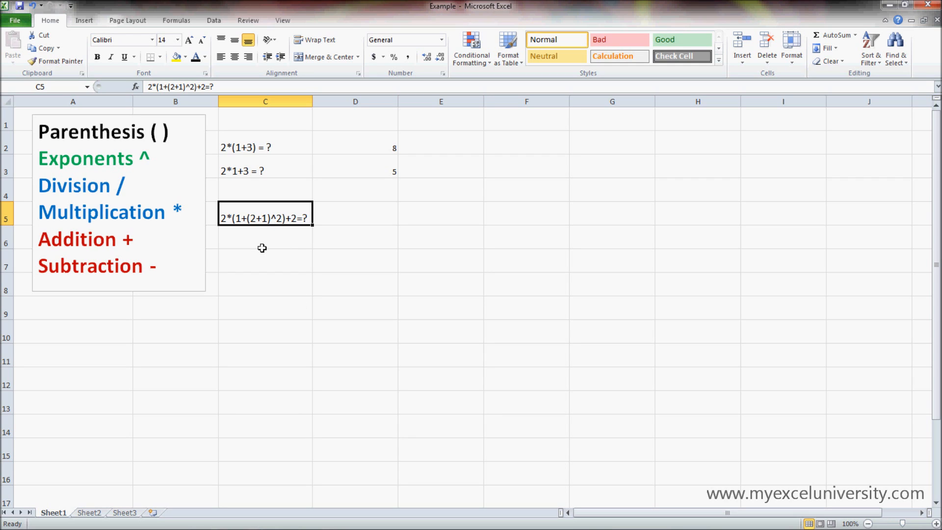
pyautogui.moveTo(263, 248); pyautogui.dragTo(270, 216)
pyautogui.click(270, 217)
pyautogui.doubleClick(270, 219)
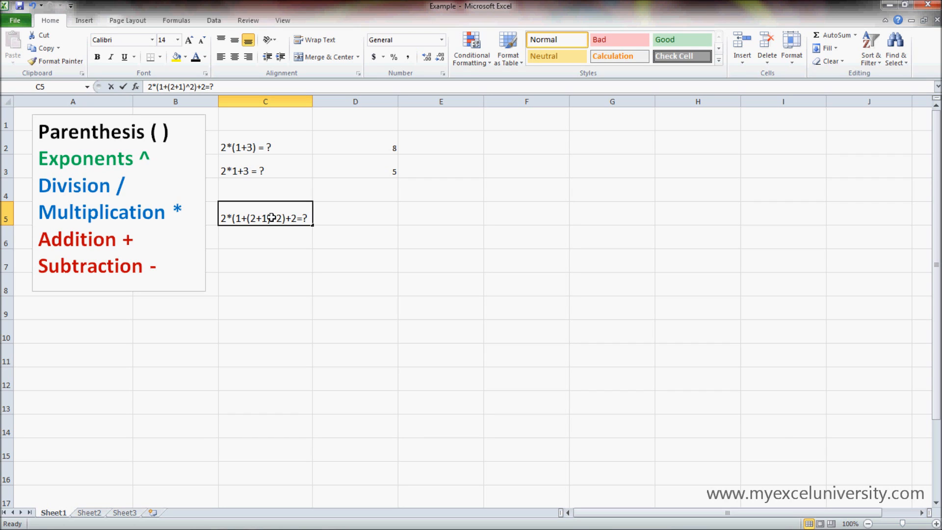
pyautogui.moveTo(271, 218); pyautogui.dragTo(247, 218)
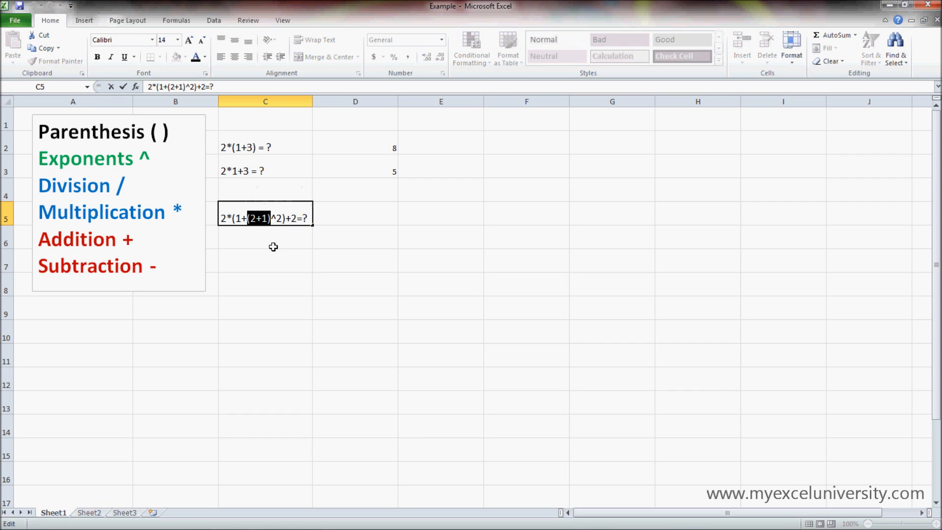
pyautogui.doubleClick(279, 218)
pyautogui.moveTo(280, 218); pyautogui.dragTo(233, 218)
pyautogui.click(280, 253)
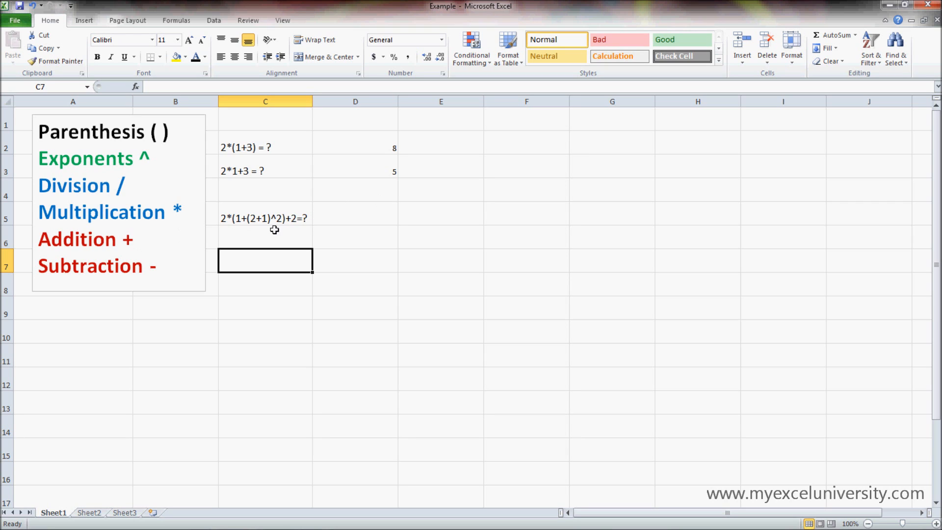
# Set cell D5's font colour to black and highlight its formula =2*(1+(2+1)^2)+2
pyautogui.click(348, 214)
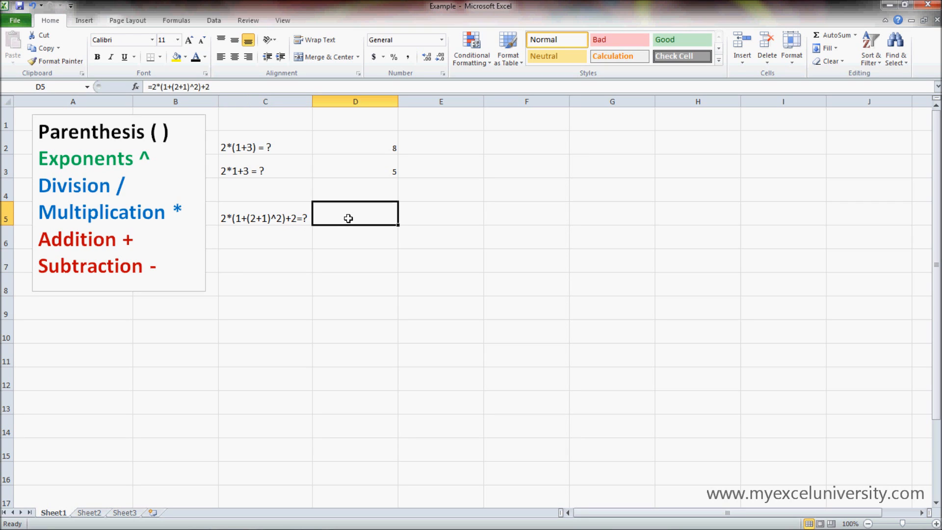
pyautogui.click(196, 57)
pyautogui.moveTo(216, 87); pyautogui.dragTo(147, 87)
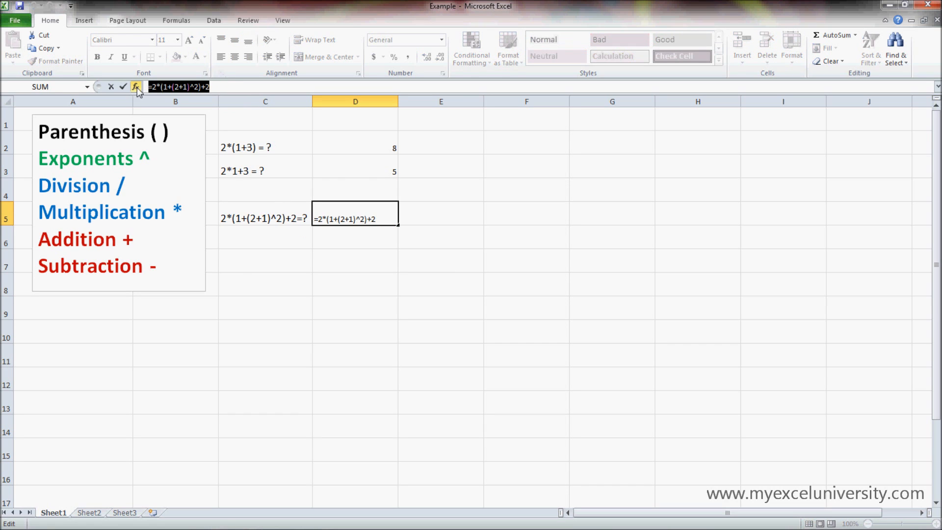
# Undo the accidental replacement of the formula in D5 and leave the cell with =2*(1+(2+1)^2)+2
pyautogui.click(278, 245)
pyautogui.press('Return')
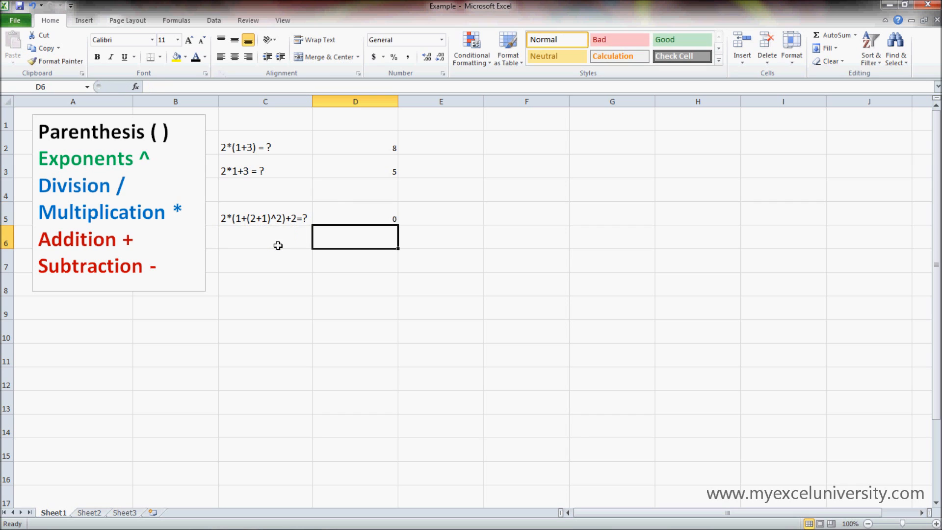
pyautogui.hotkey('ctrl', 'z')
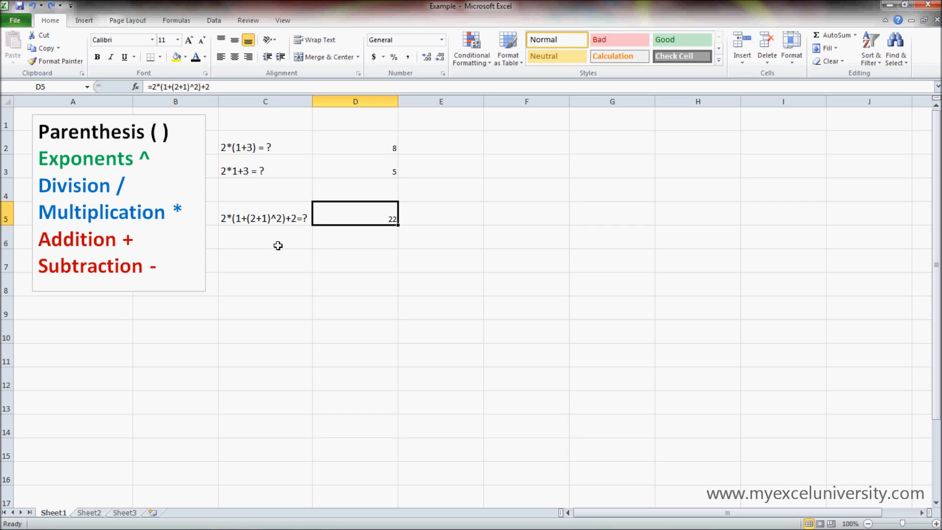
pyautogui.click(297, 87)
pyautogui.press('Return')
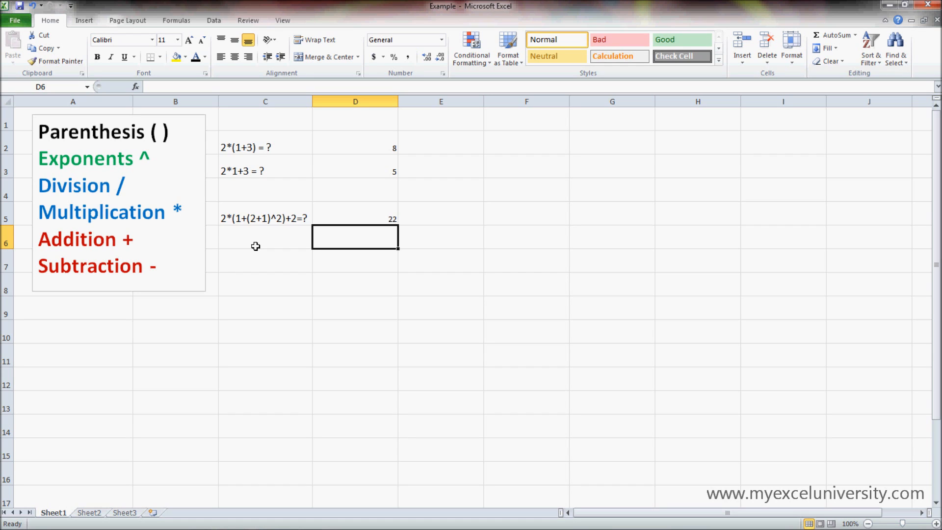
# Enter the order-of-operations acronym "pedmas" in cell C1 above the example expressions
pyautogui.click(280, 220)
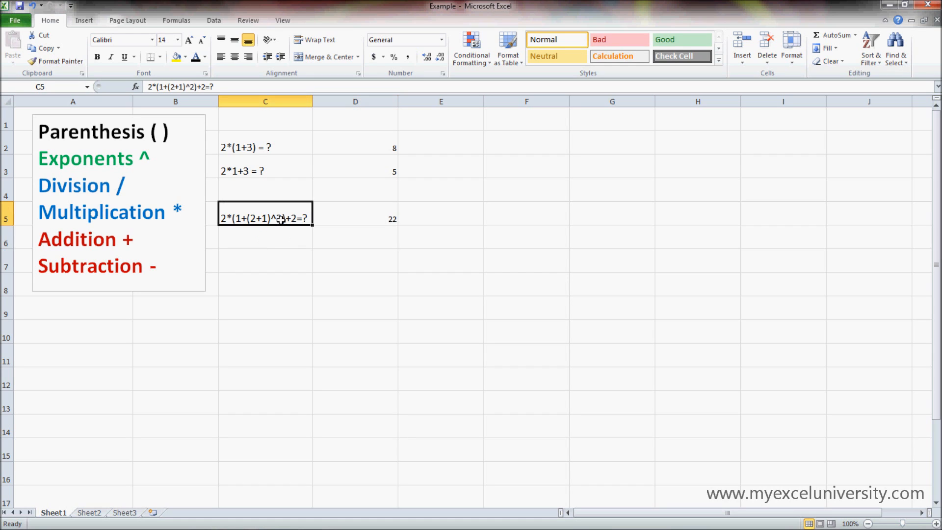
pyautogui.click(284, 143)
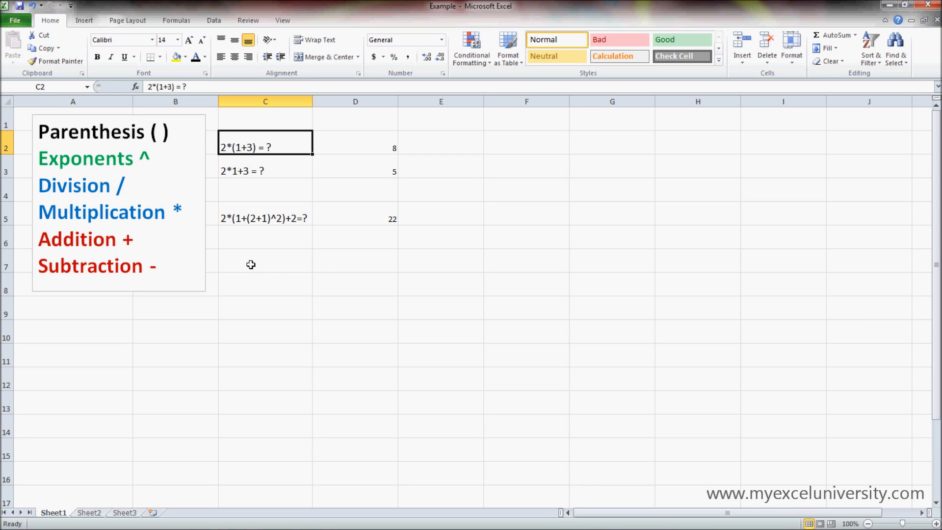
pyautogui.click(275, 118)
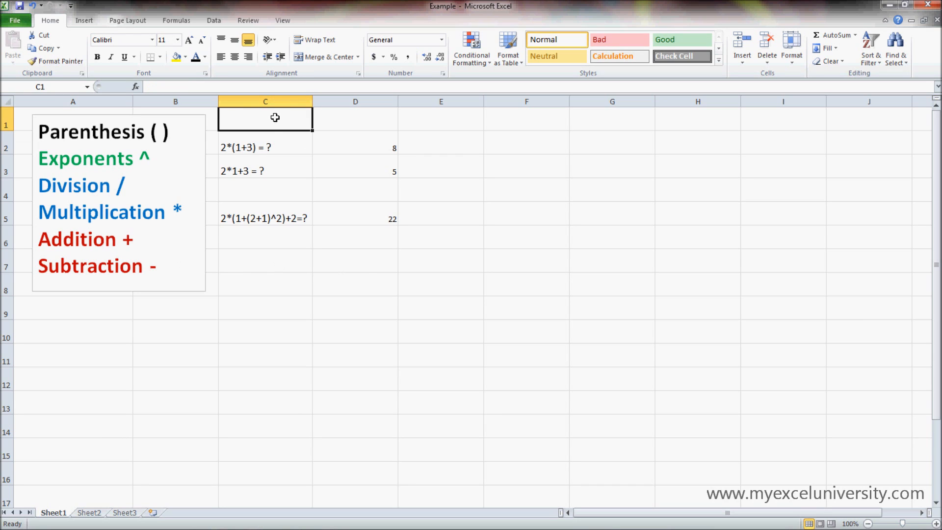
pyautogui.write('pedma')
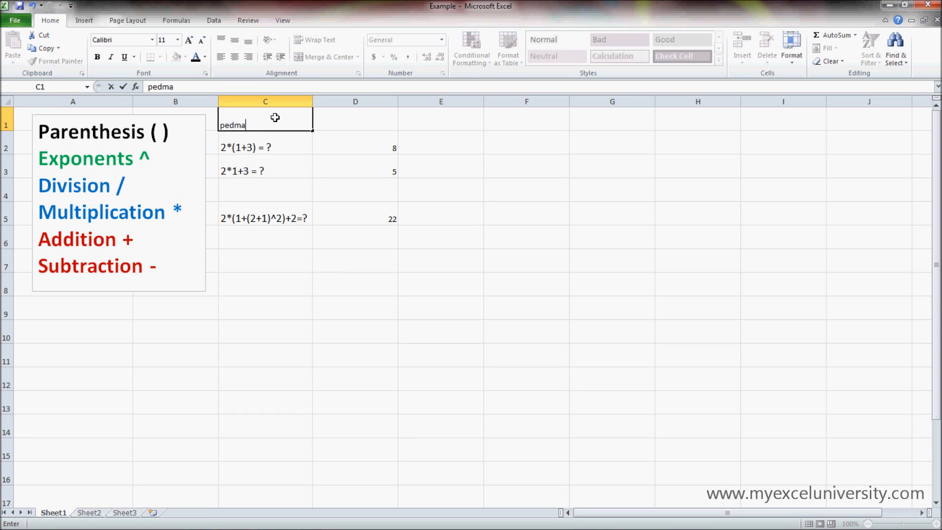
pyautogui.write('s')
pyautogui.click(292, 171)
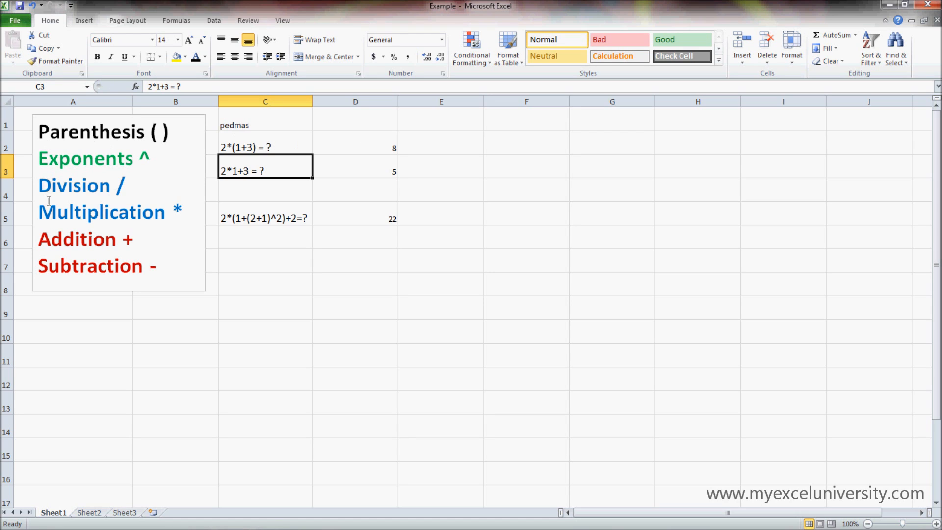
pyautogui.click(262, 123)
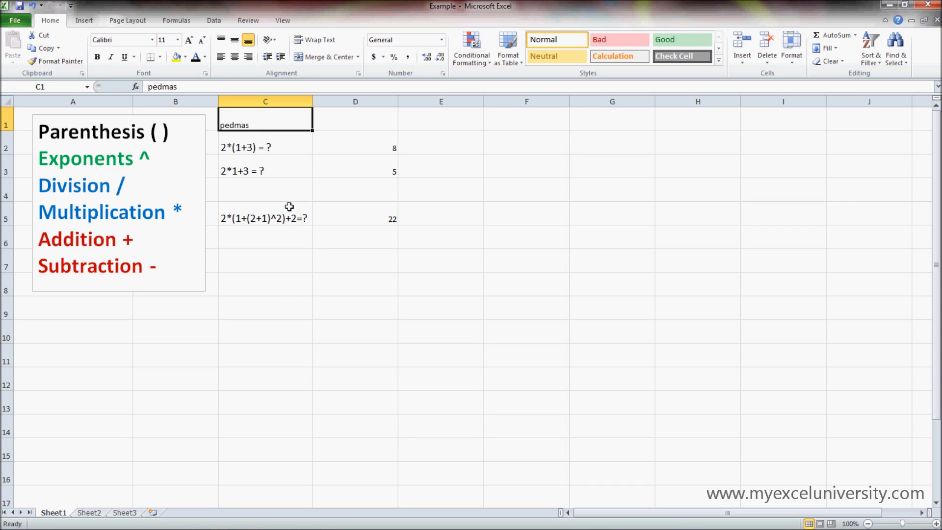